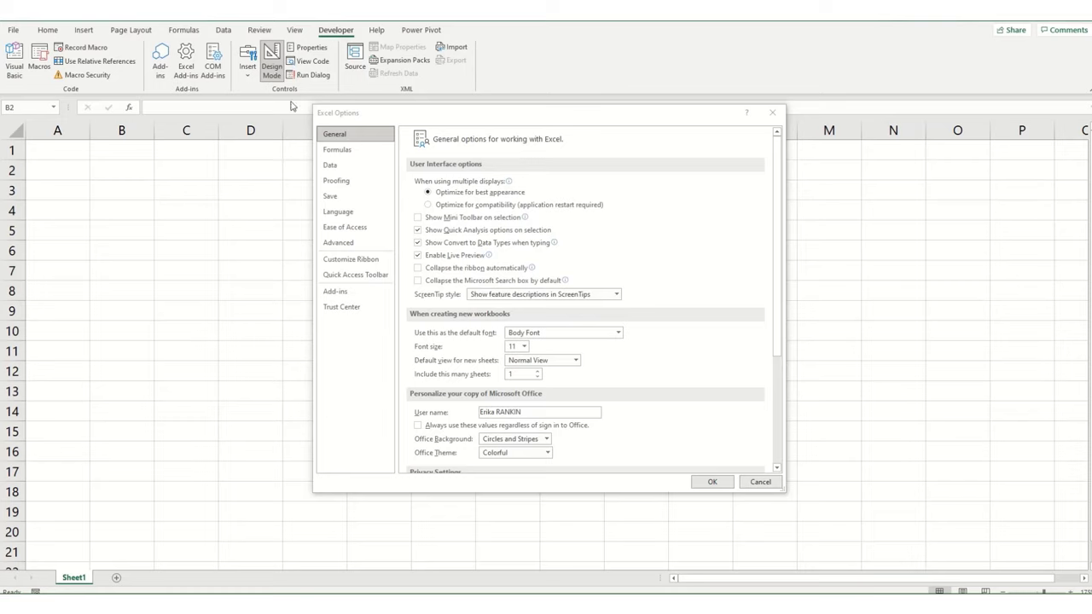
Check that the Developer tab is enabled in the ribbon customization options and accept them
click(341, 261)
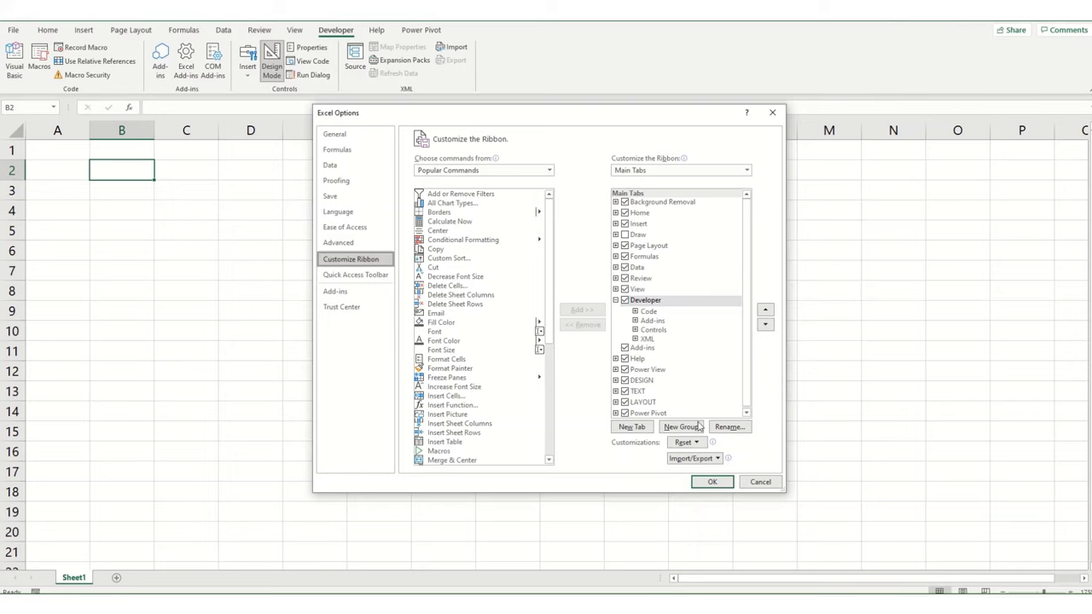
click(712, 483)
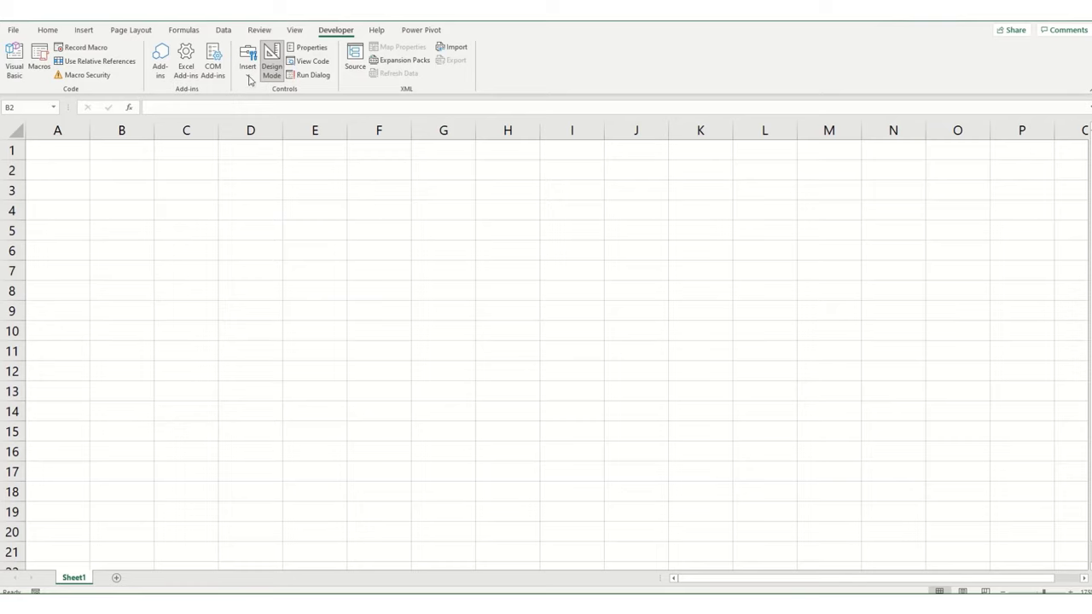
Insert a Microsoft Date and Time Picker Control 6.0 (SP4) on the sheet, starting at the corner of cell B2
click(248, 78)
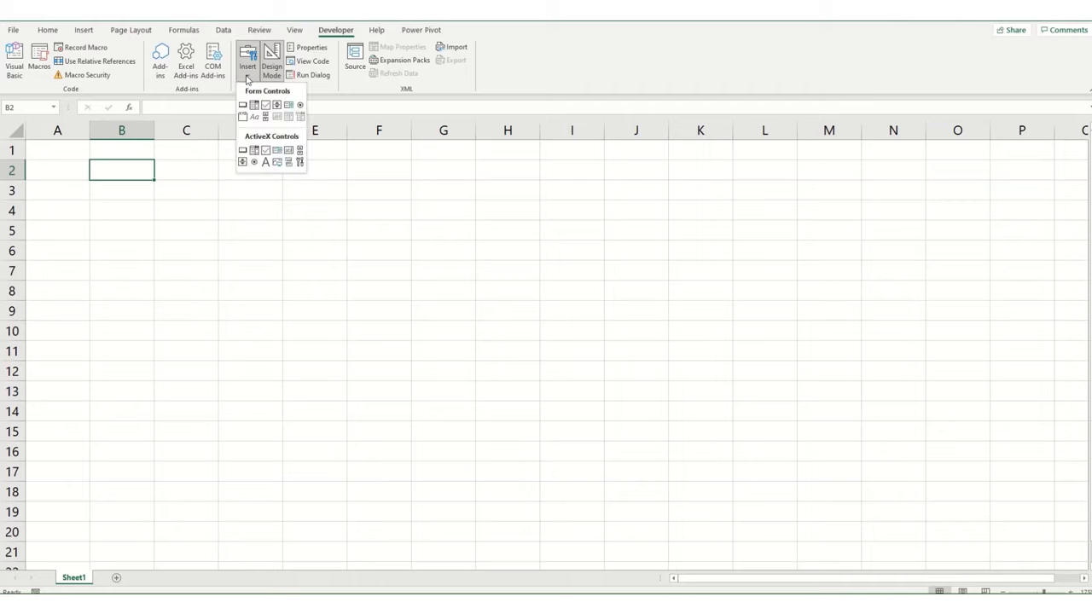
click(300, 165)
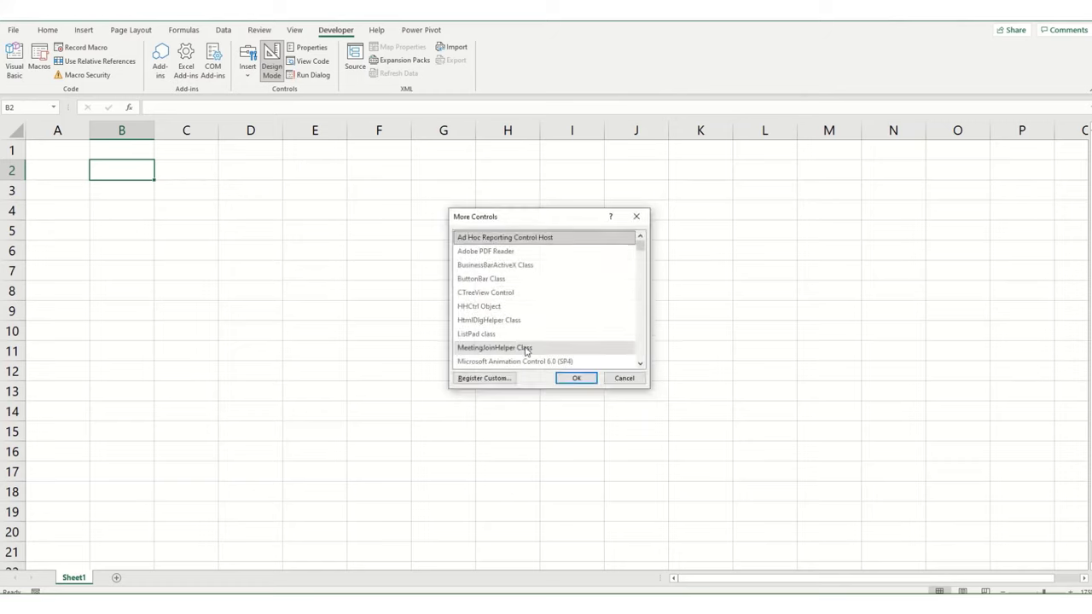
scroll(526, 349, down, 1)
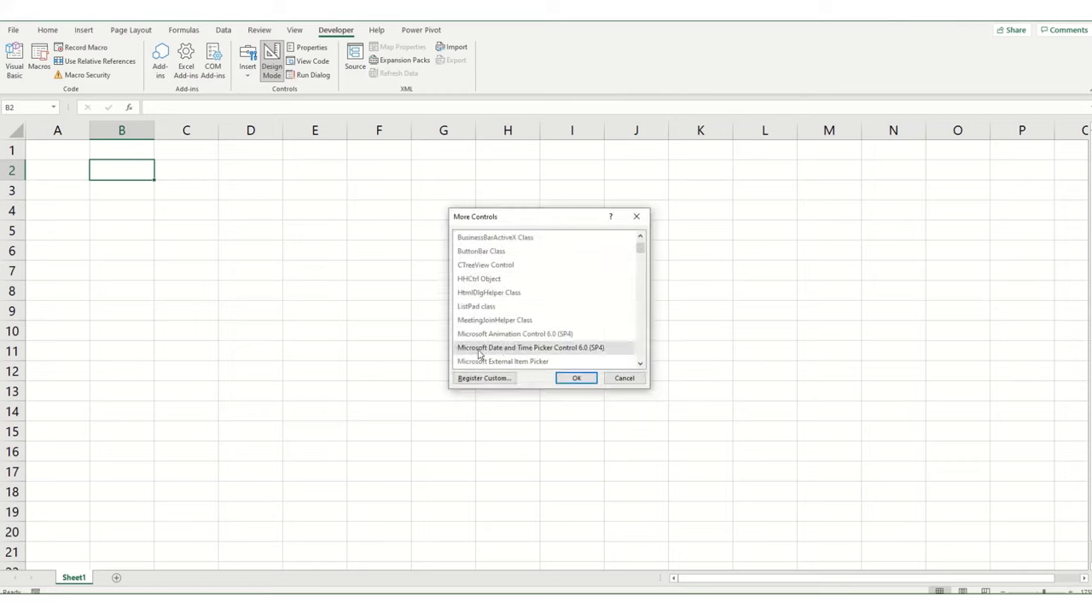
click(582, 352)
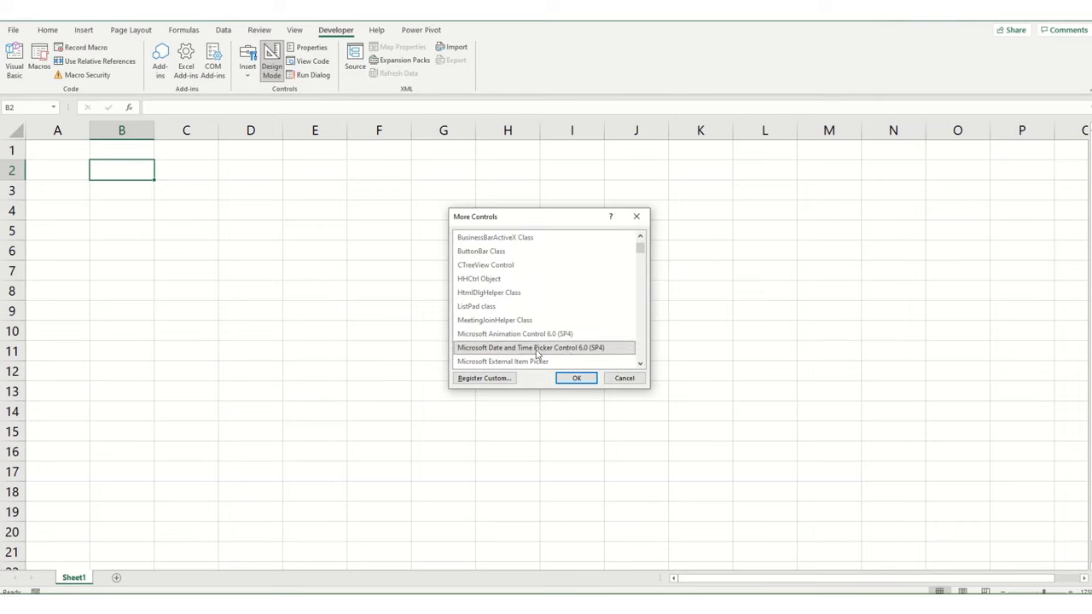
click(572, 378)
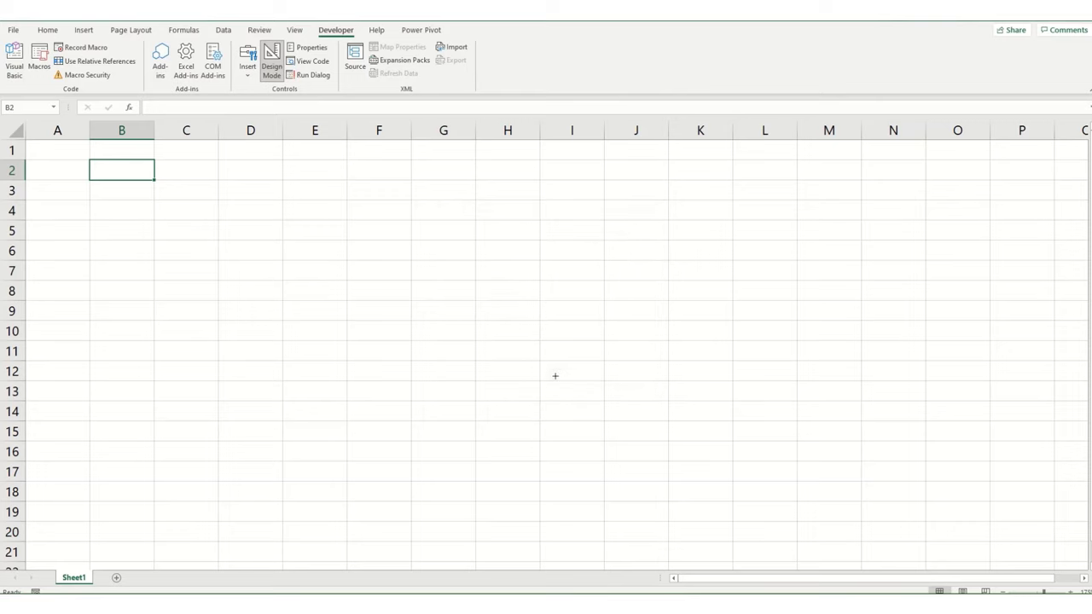
click(89, 160)
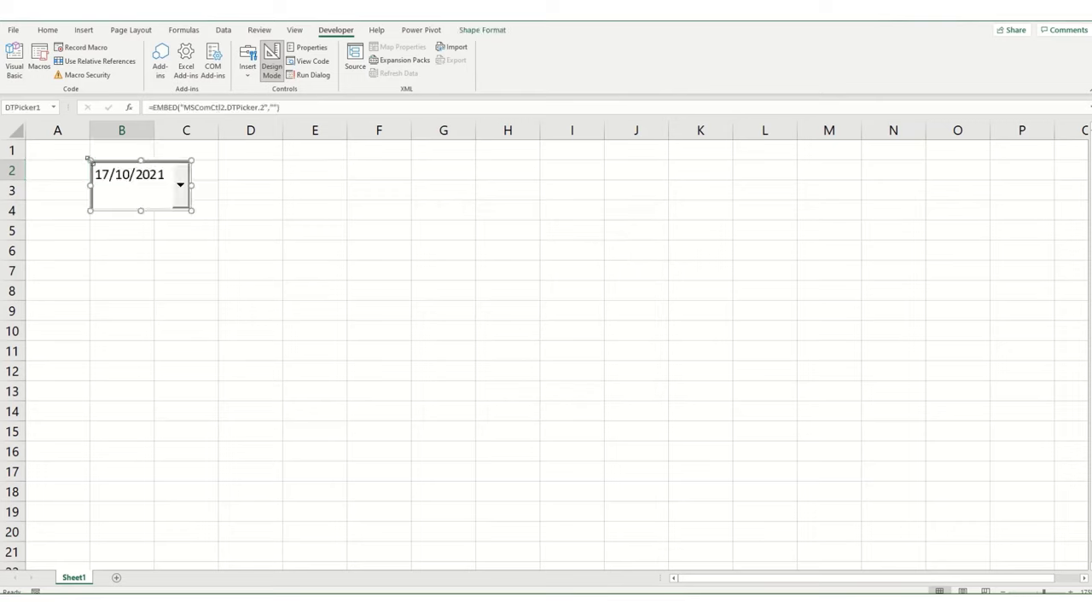
Format the date picker control as unlocked and set it to move and size with cells
right_click(127, 166)
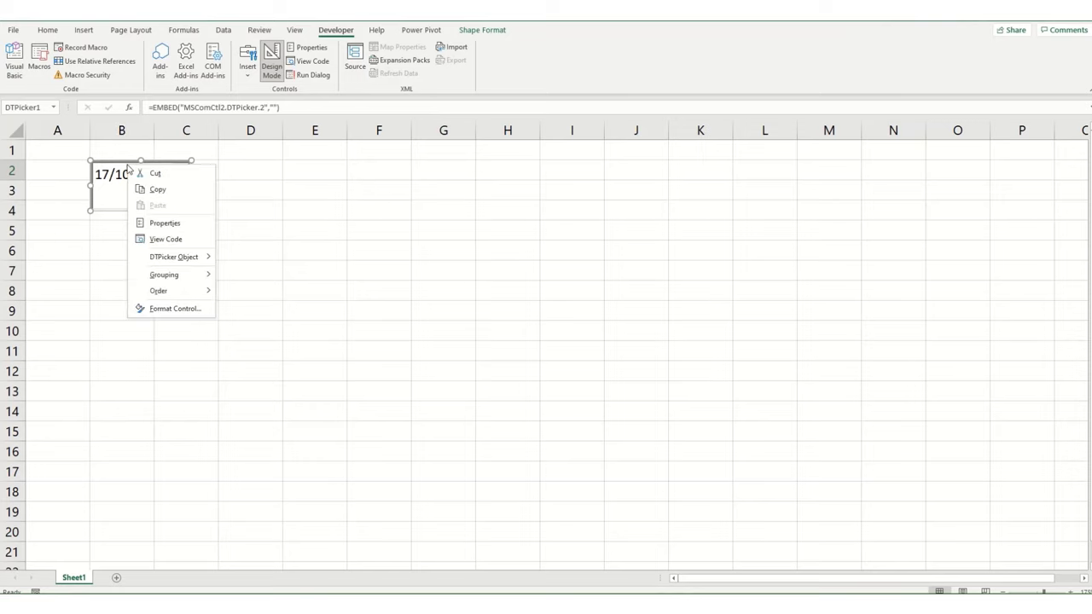
click(157, 313)
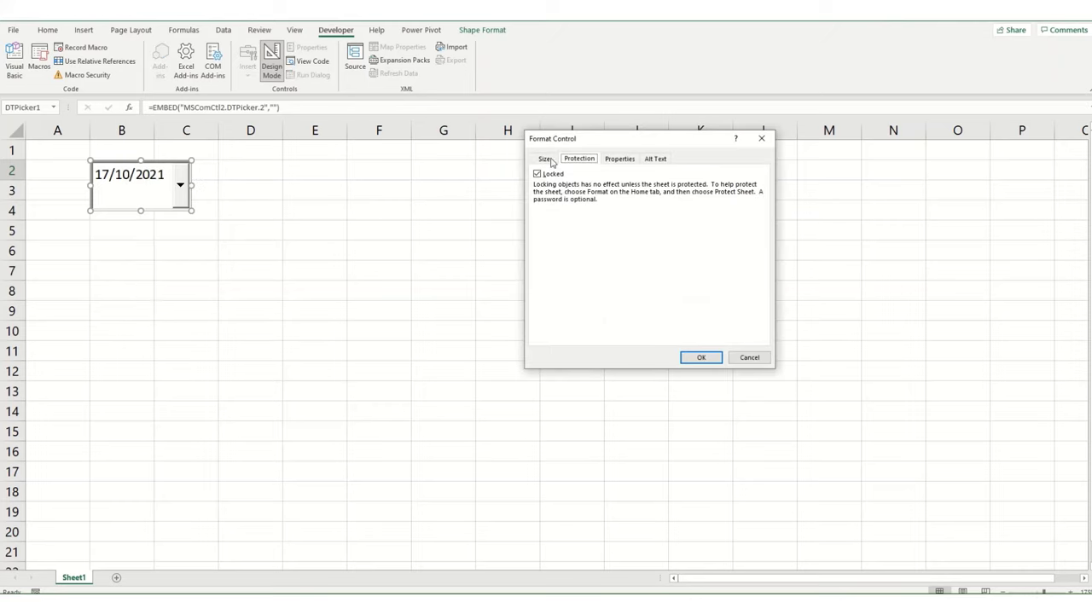
click(536, 174)
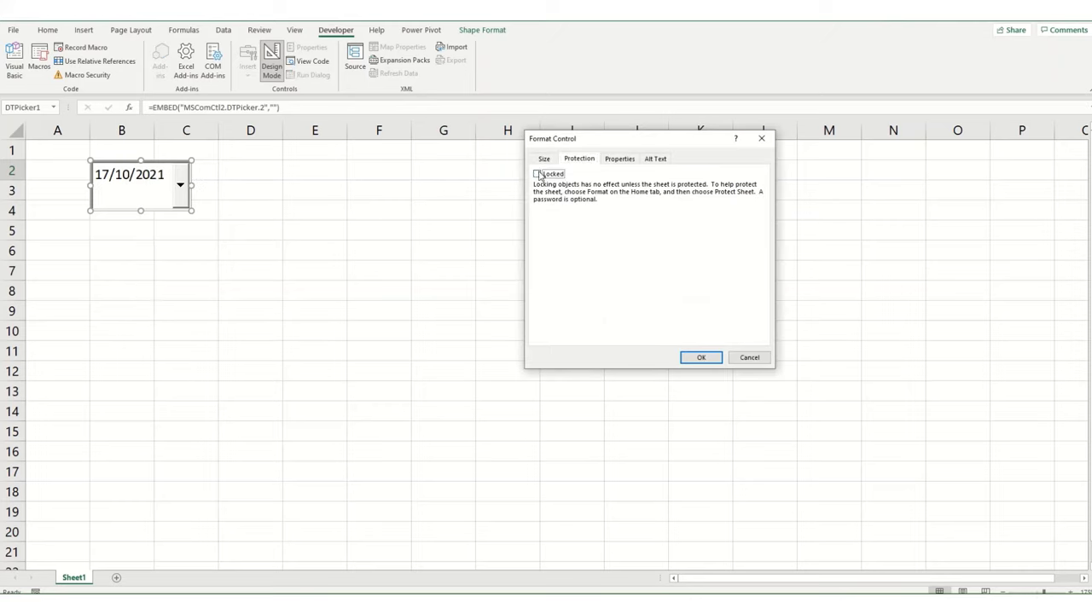
click(611, 160)
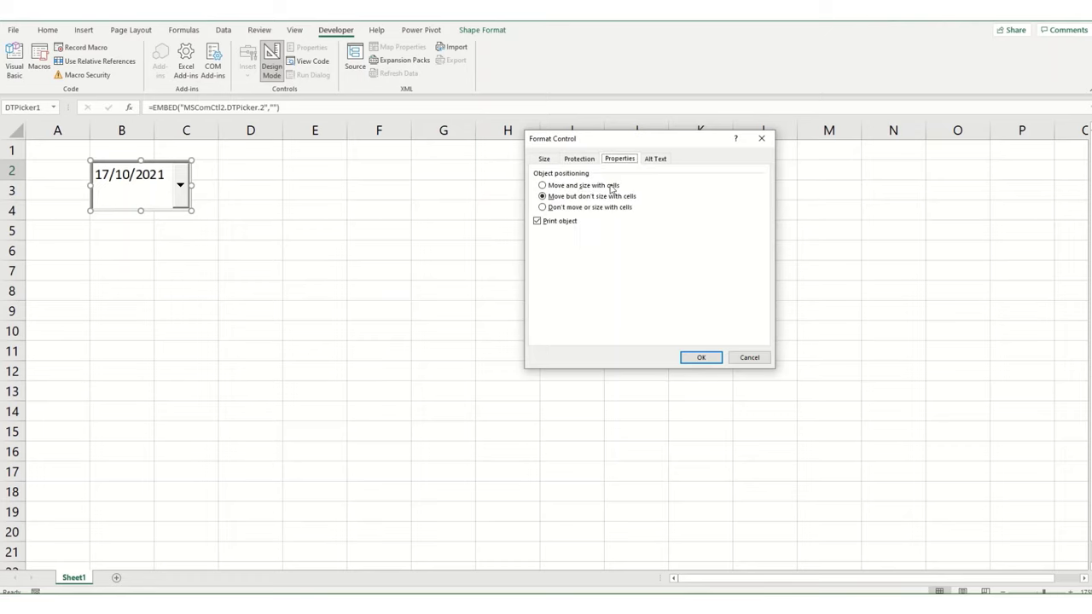
click(555, 186)
click(702, 358)
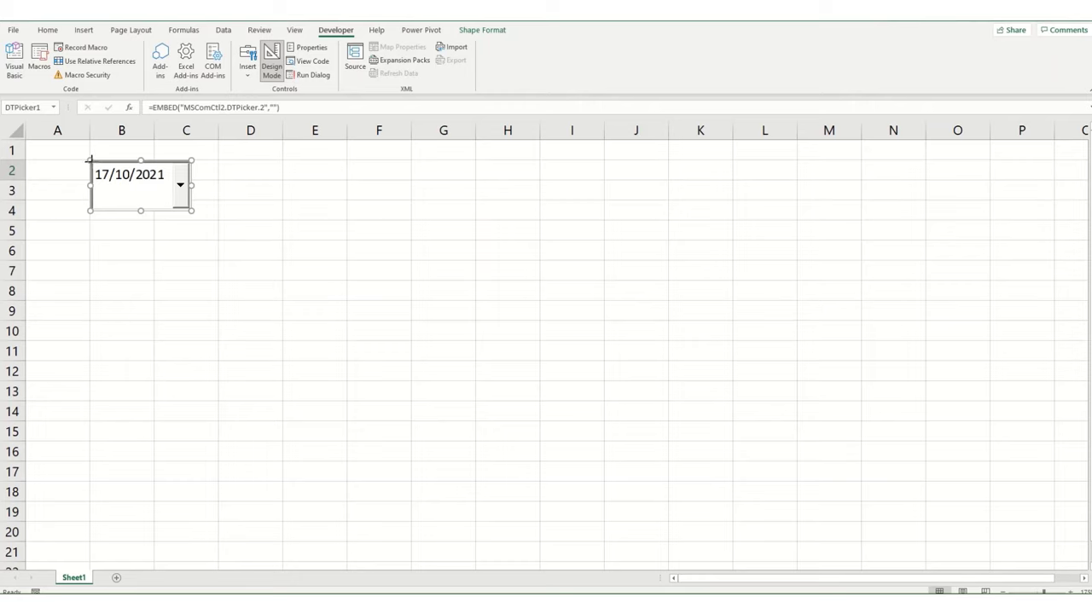
Resize the date picker to fit exactly over cell B2
drag(89, 158, 87, 157)
drag(186, 207, 155, 179)
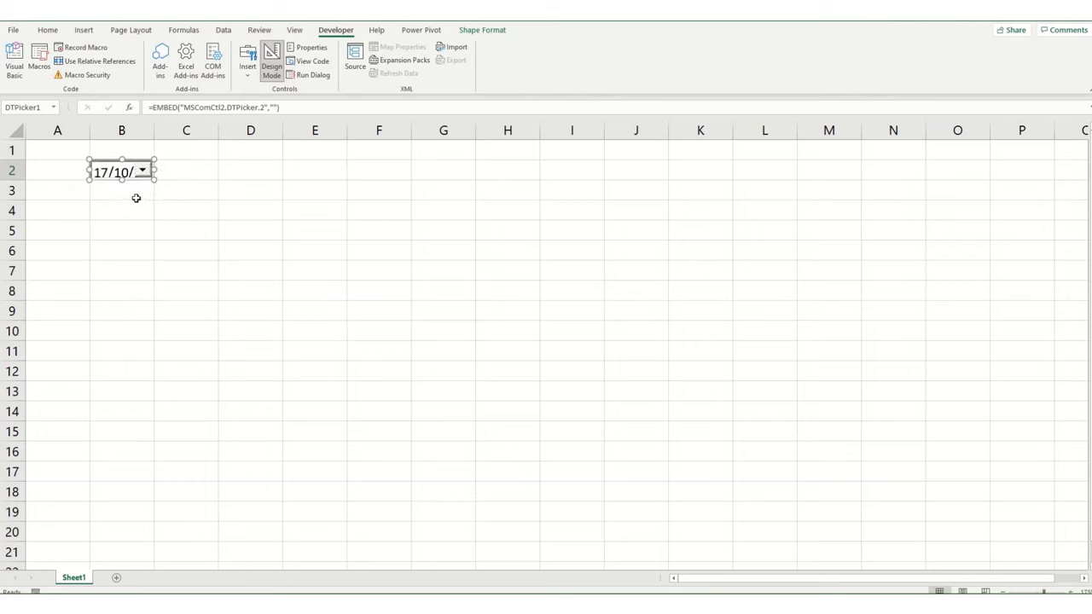
Set the date picker's LinkedCell property to B2 and dismiss the resulting message
right_click(110, 172)
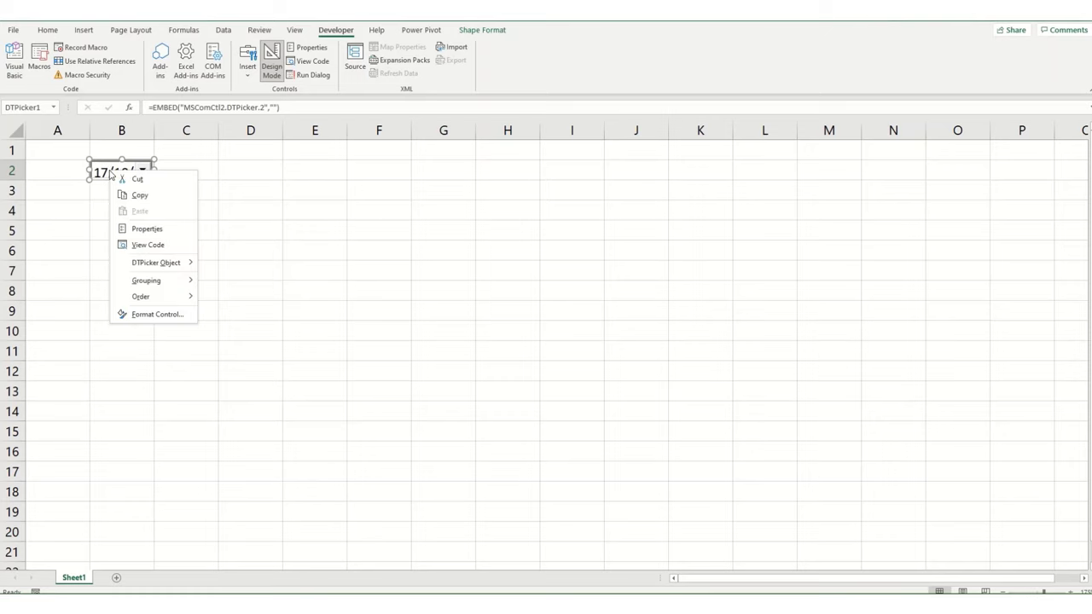
click(141, 227)
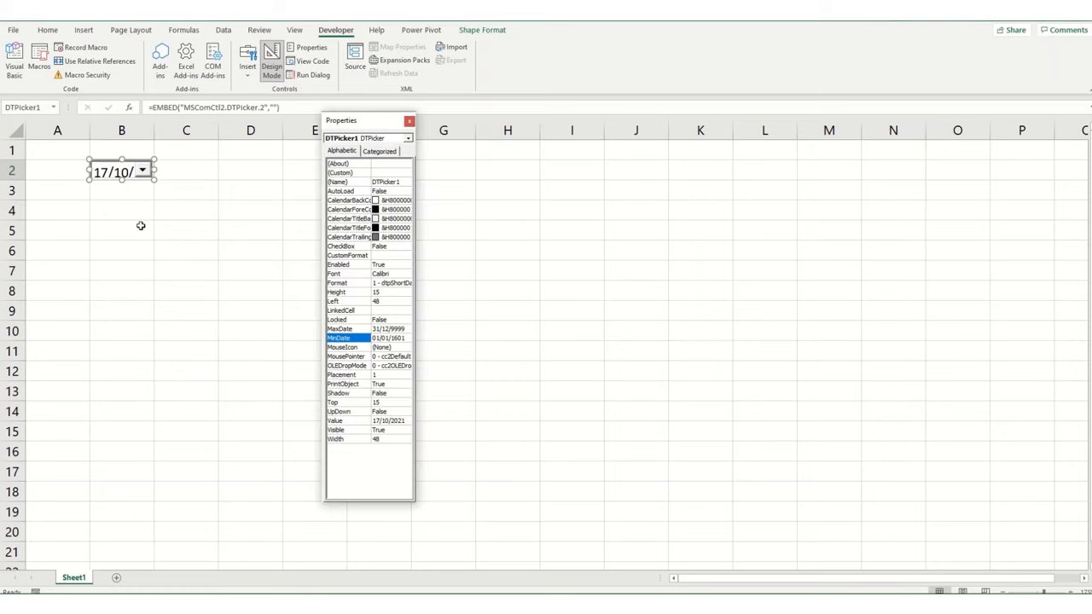
click(350, 310)
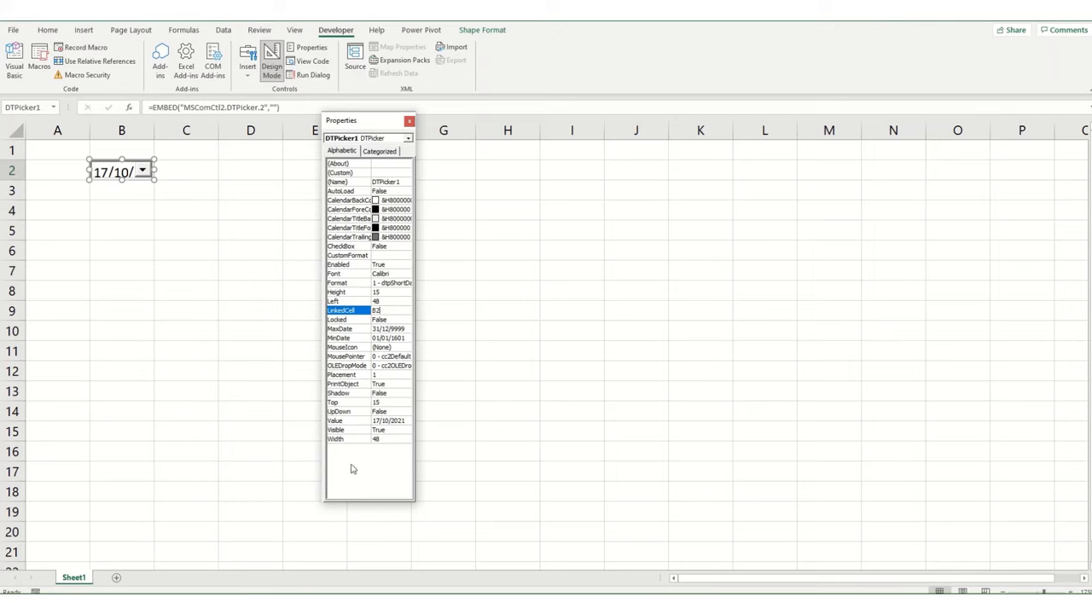
key(Return)
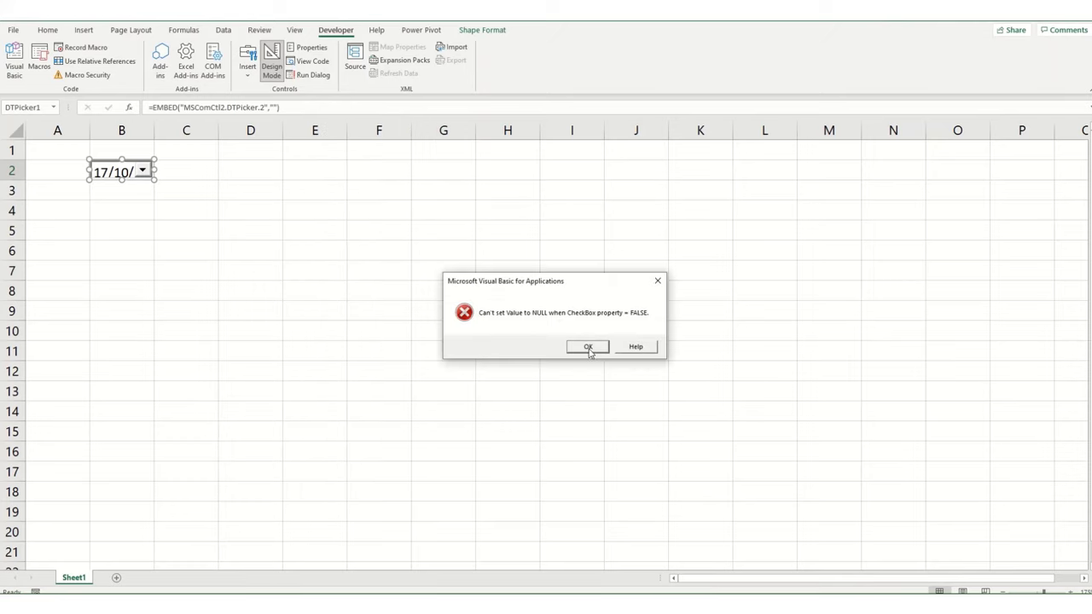
click(585, 347)
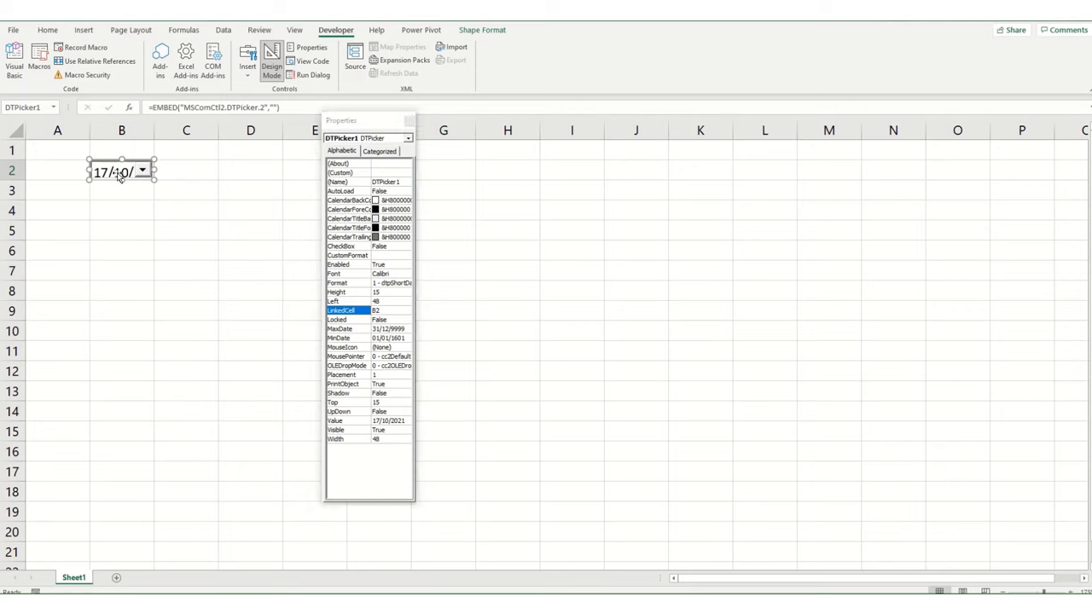
Set the date picker's LinkedCell property to B3 and turn off Design Mode
click(387, 311)
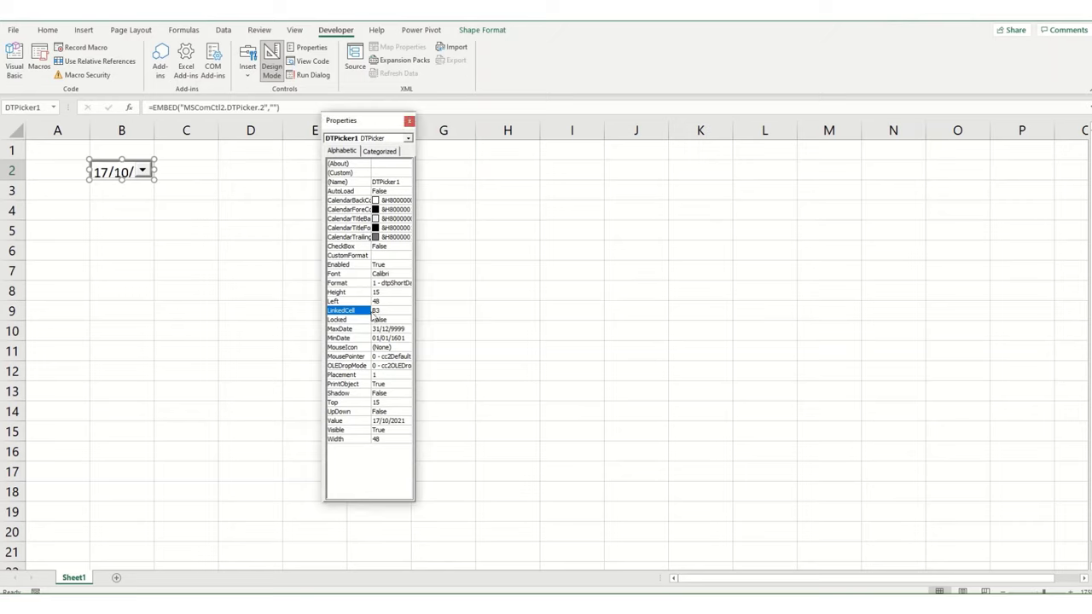
click(386, 457)
click(587, 348)
click(270, 58)
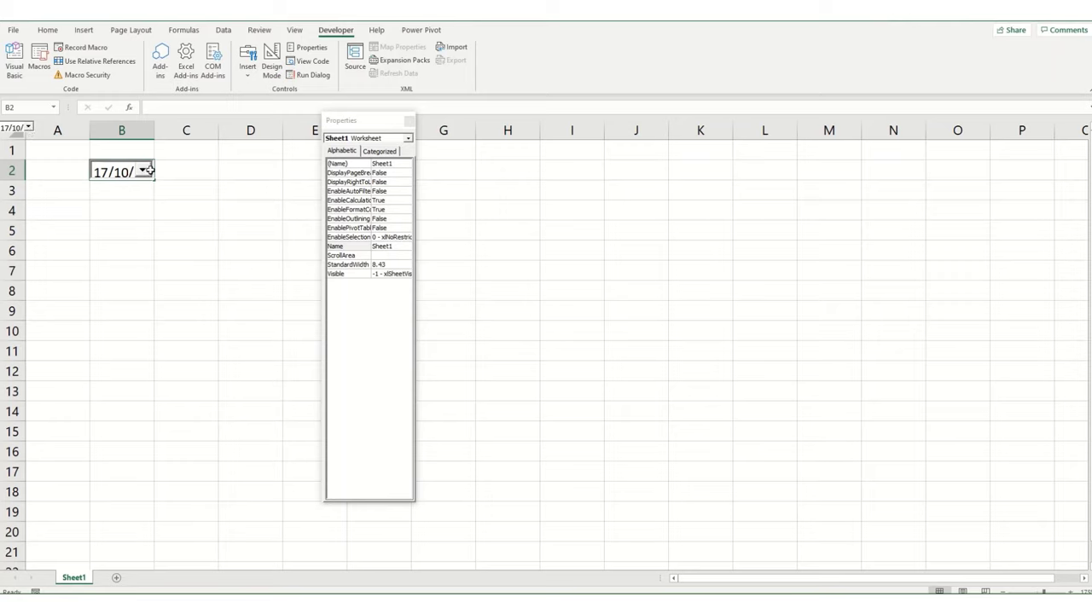
Choose 15 October 2021 in the date picker's calendar and make column B slightly narrower
click(28, 128)
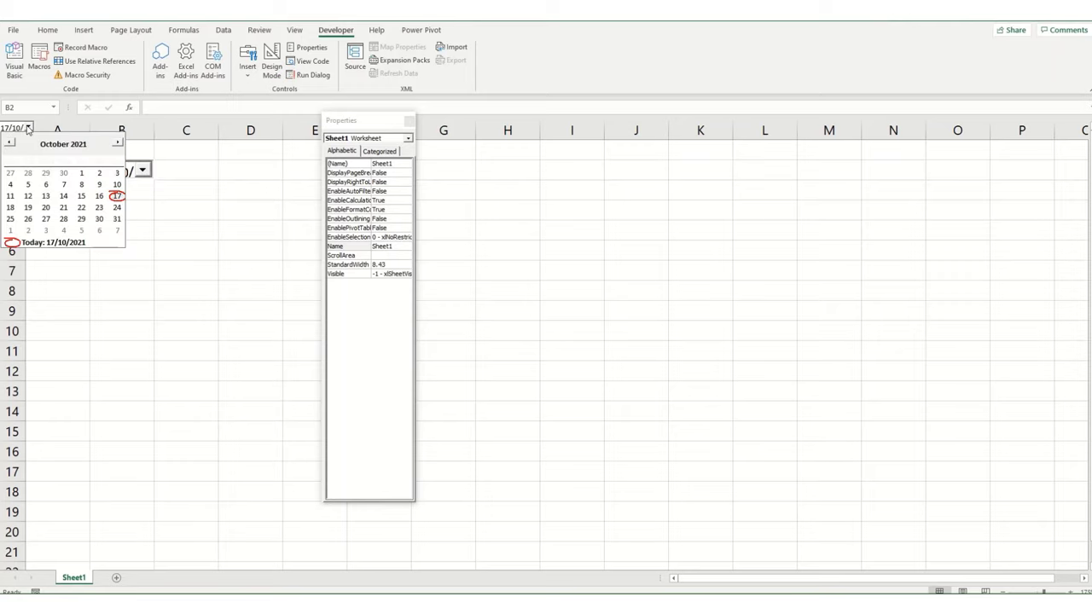
click(80, 197)
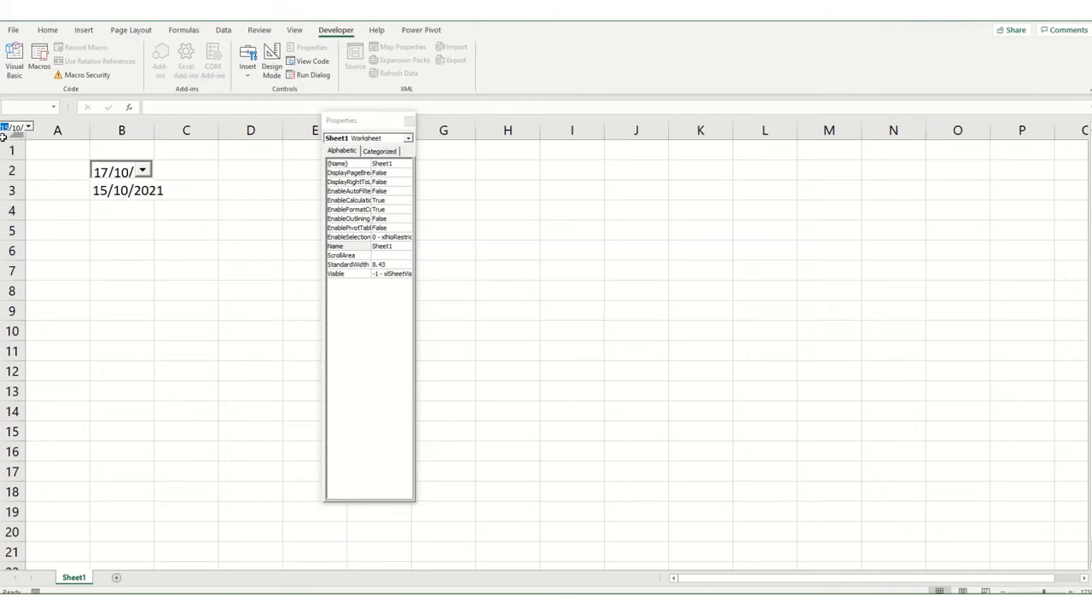
mouse_move(154, 132)
mouse_down()
mouse_move(176, 129)
mouse_move(148, 132)
mouse_up()
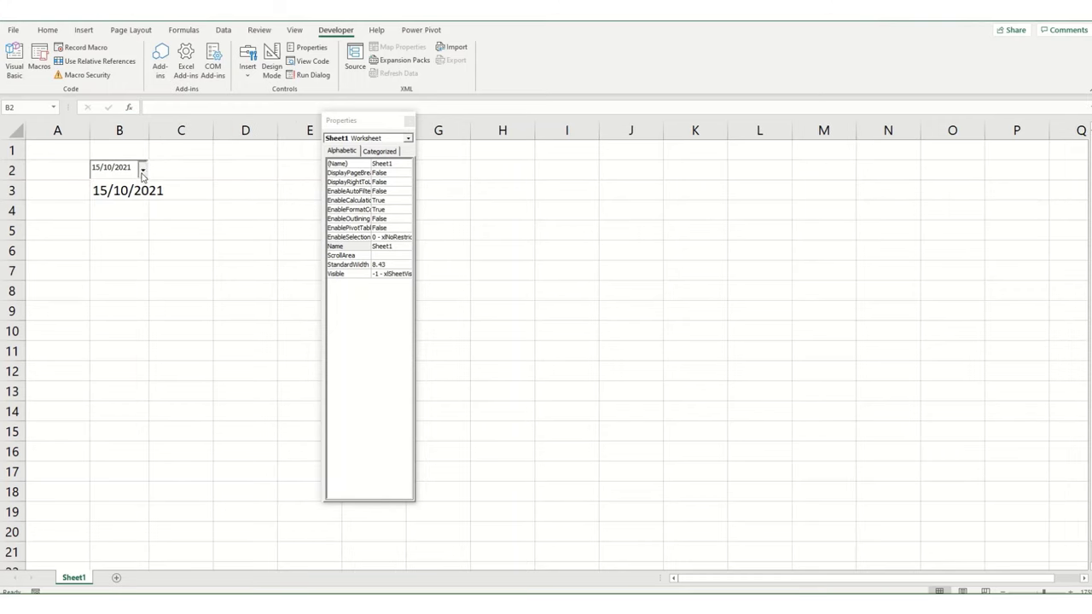
Choose 19 October 2021 in the date picker's calendar, and clear the linked date from cell B3
click(142, 169)
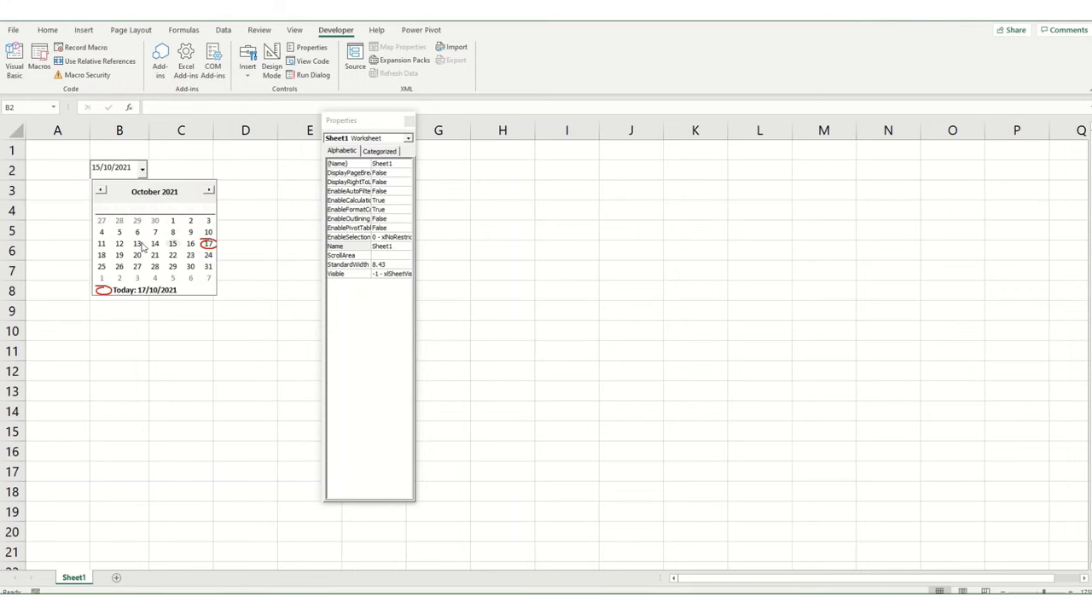
click(141, 169)
click(141, 169)
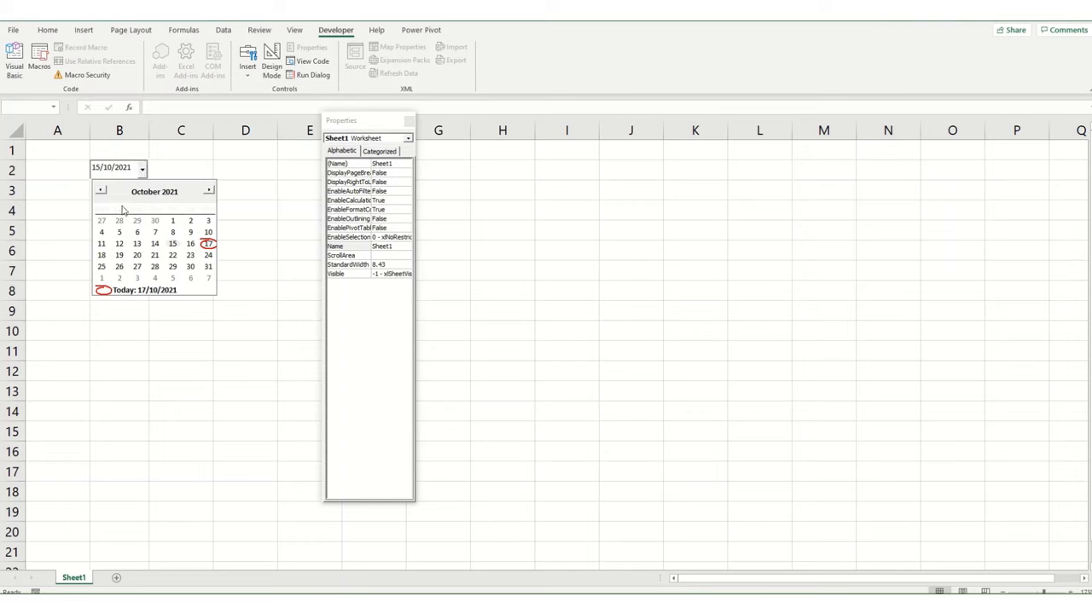
click(118, 255)
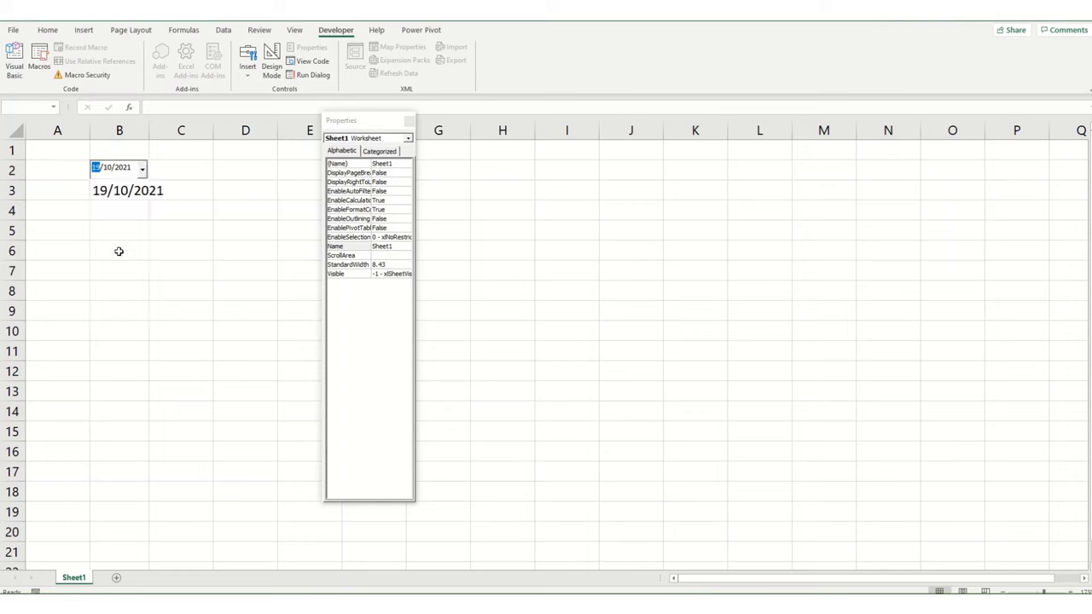
click(102, 194)
key(Delete)
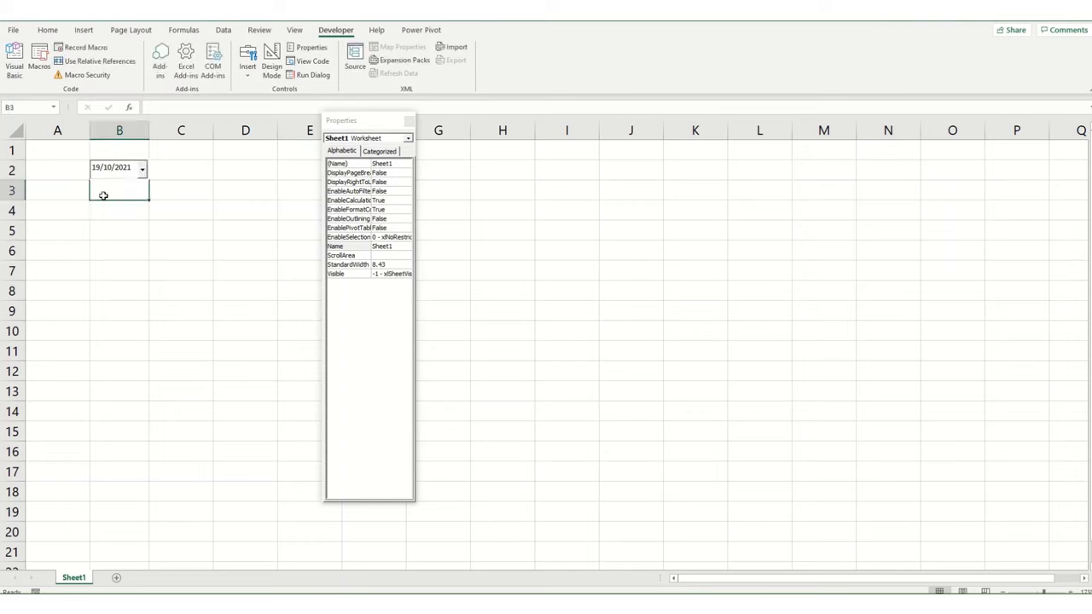
Turn on Design Mode and set the date picker's LinkedCell property to B2
click(269, 64)
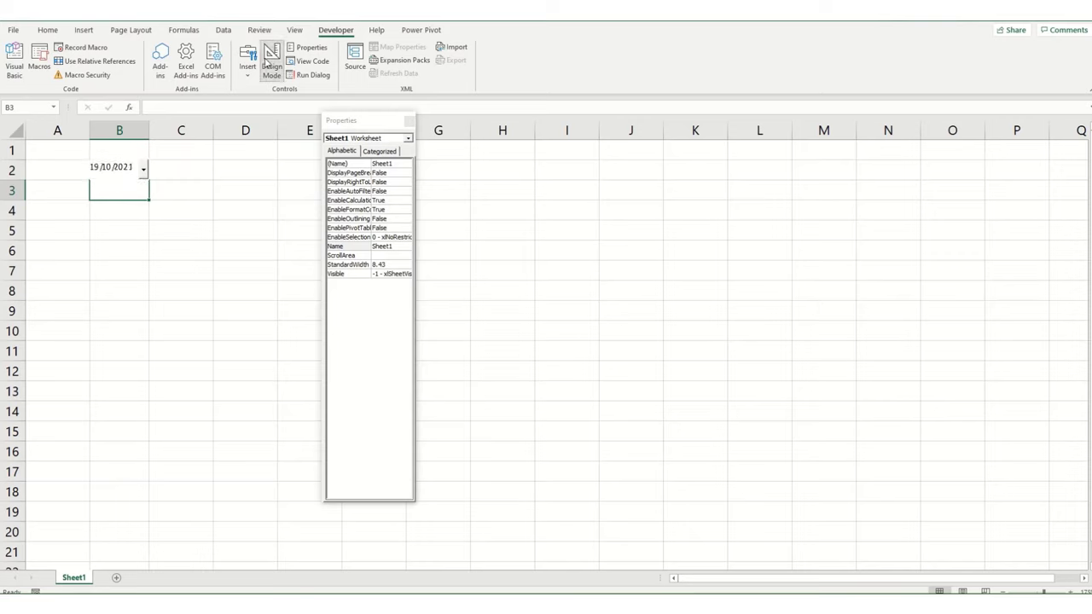
click(115, 170)
right_click(109, 177)
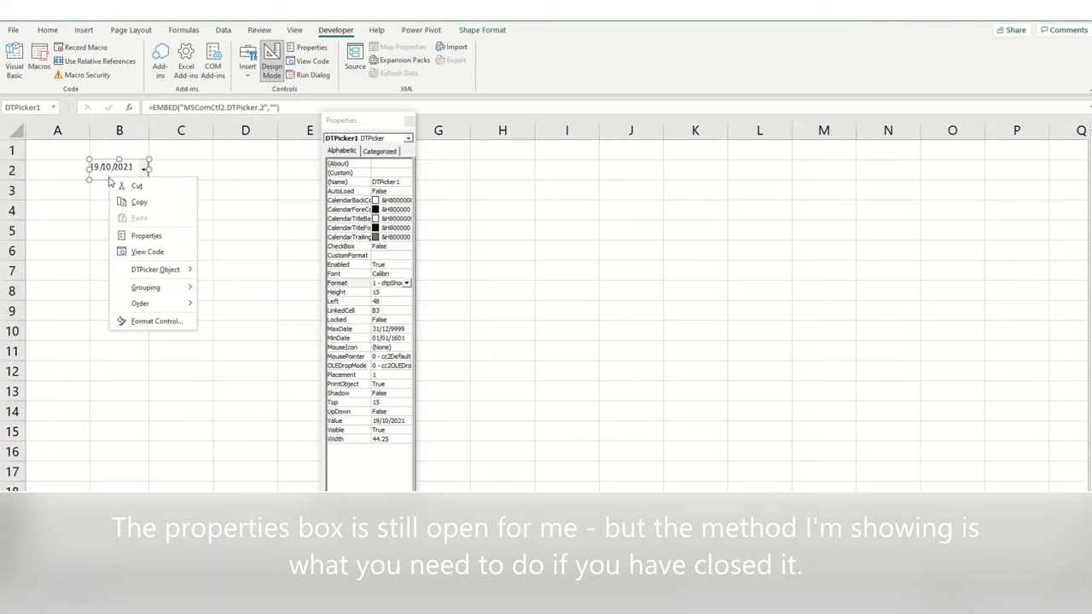
click(147, 234)
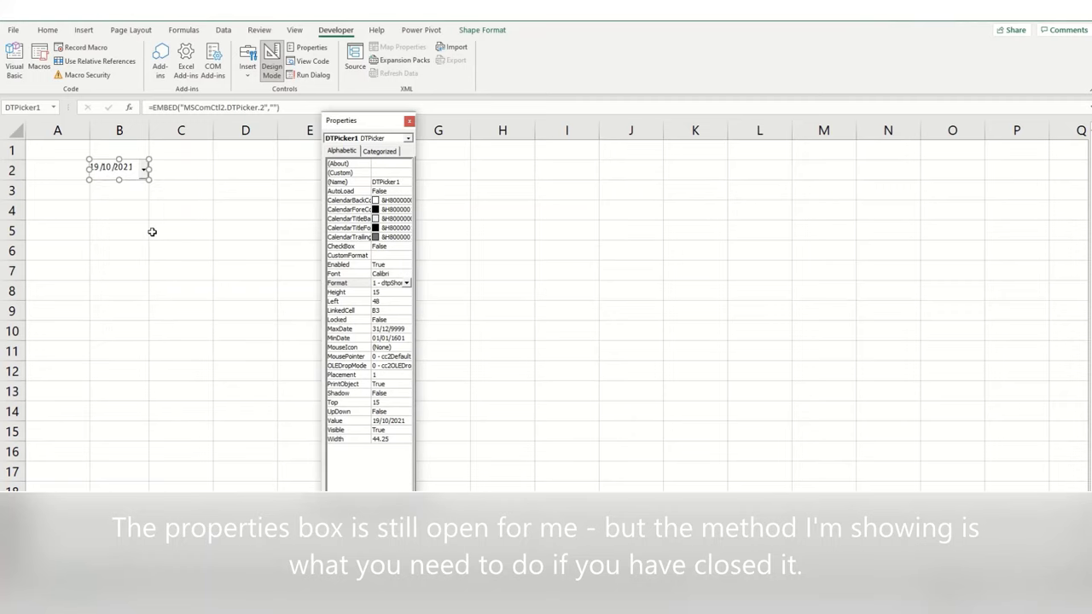
click(385, 311)
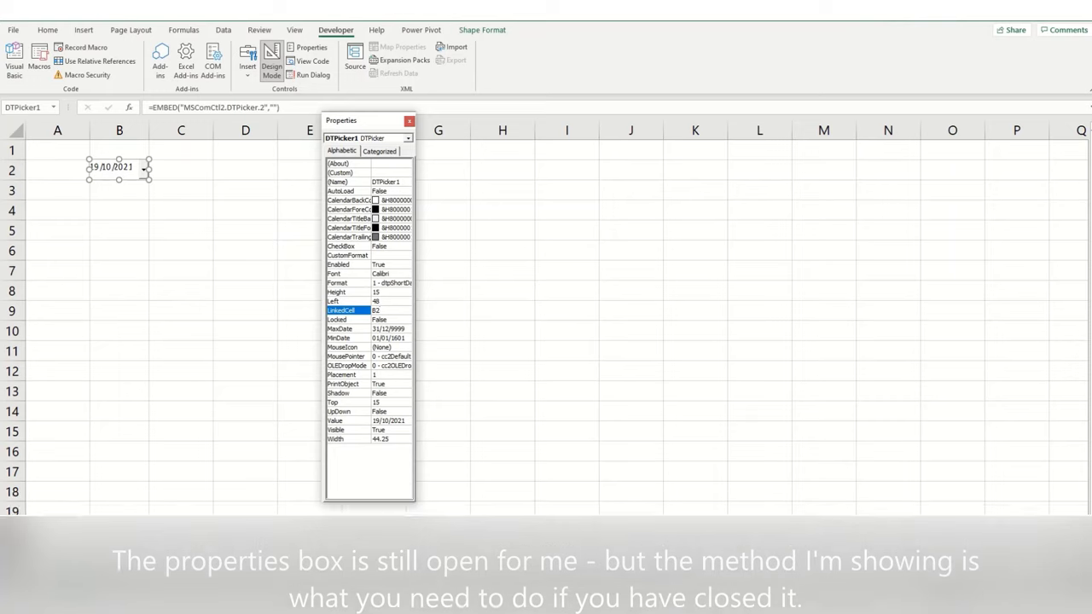
key(Return)
click(589, 346)
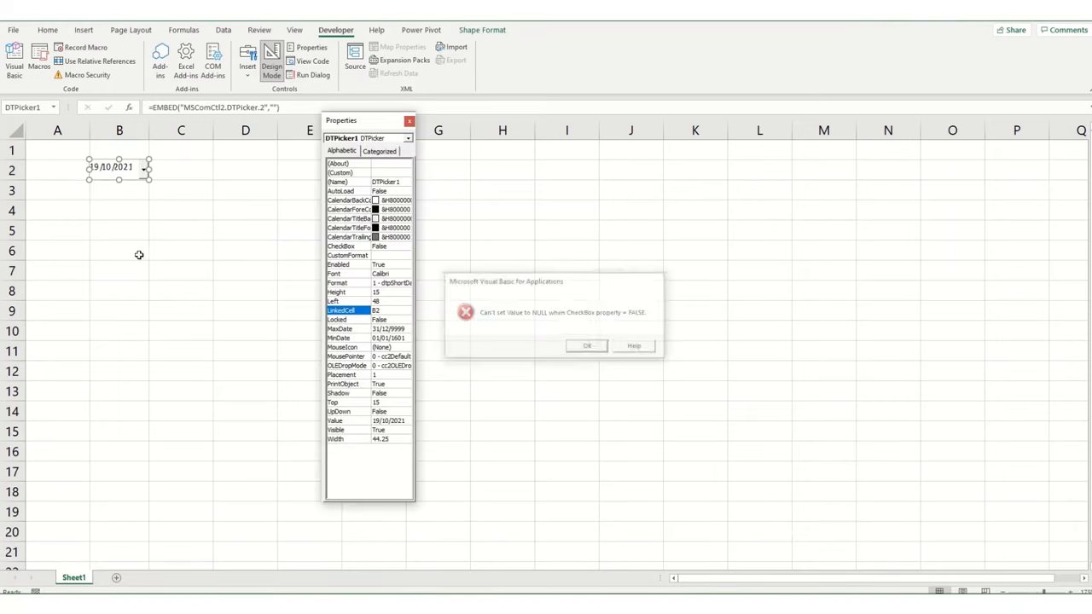
Turn off Design Mode and choose 12 October 2021 in the date picker's calendar
click(143, 194)
click(270, 55)
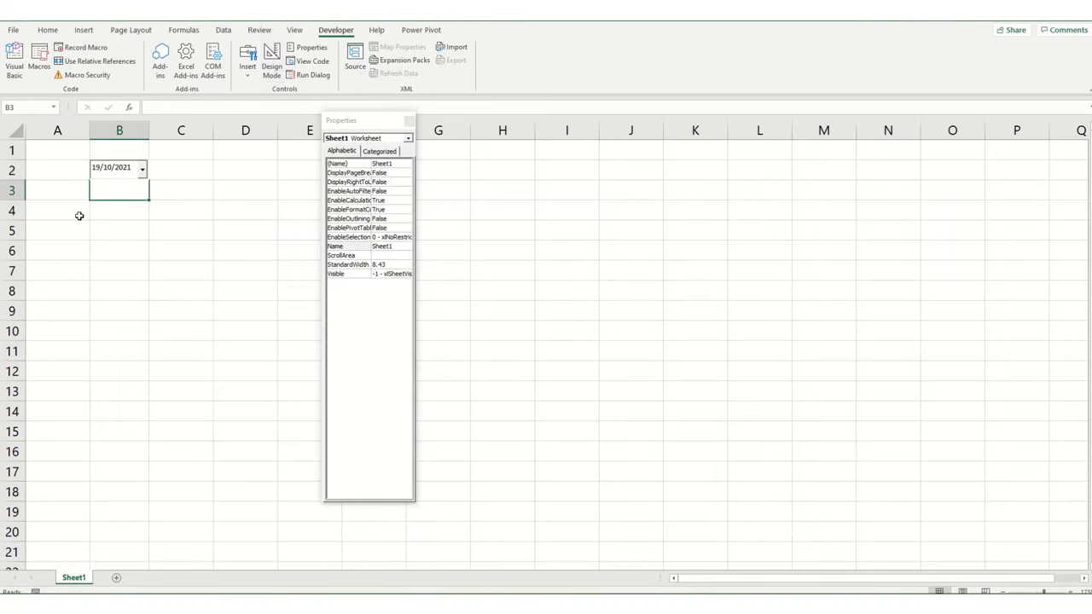
click(144, 171)
click(119, 244)
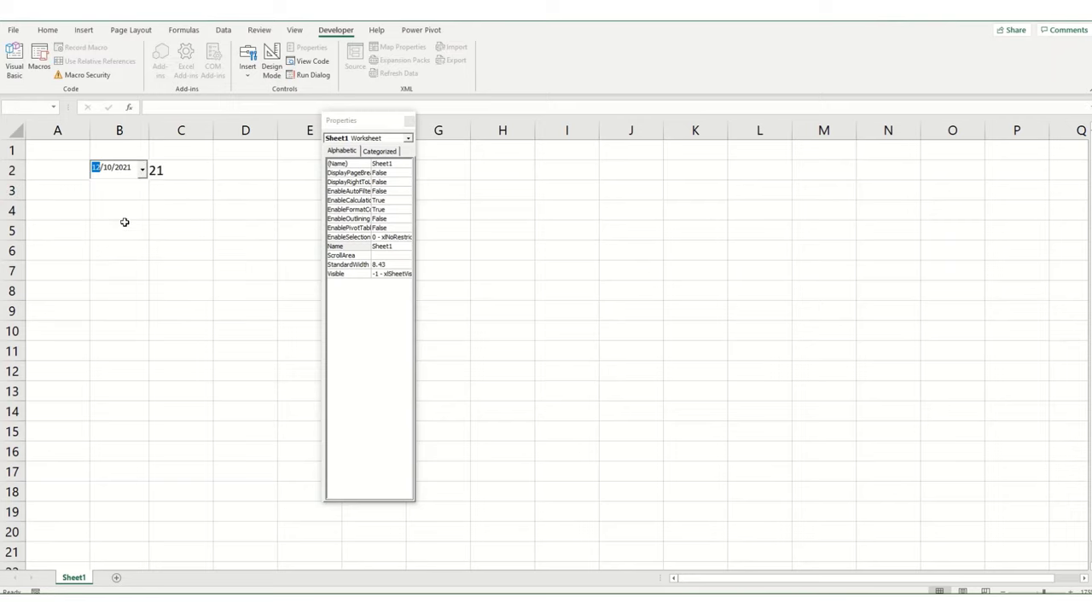
Auto-fit column B's width and enter the formula =B2 in cell B4
click(124, 212)
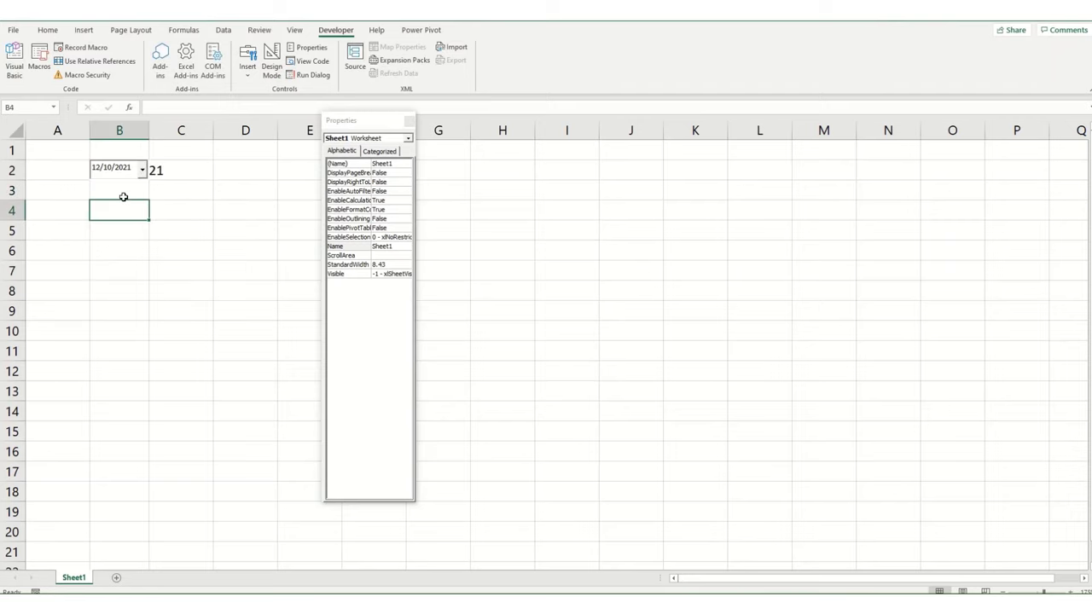
double_click(153, 132)
text(=B2)
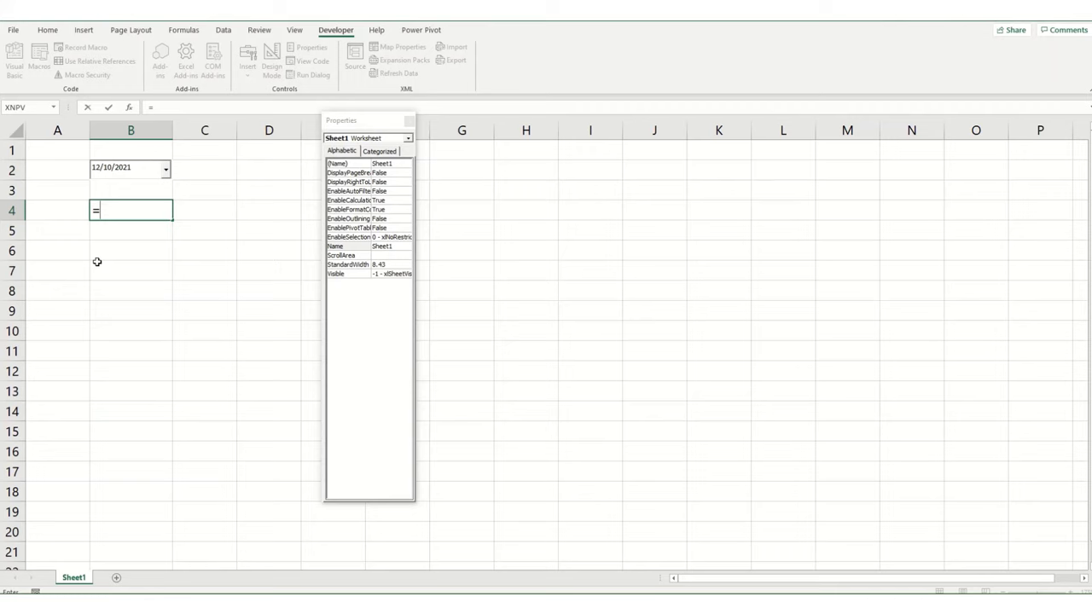
key(Return)
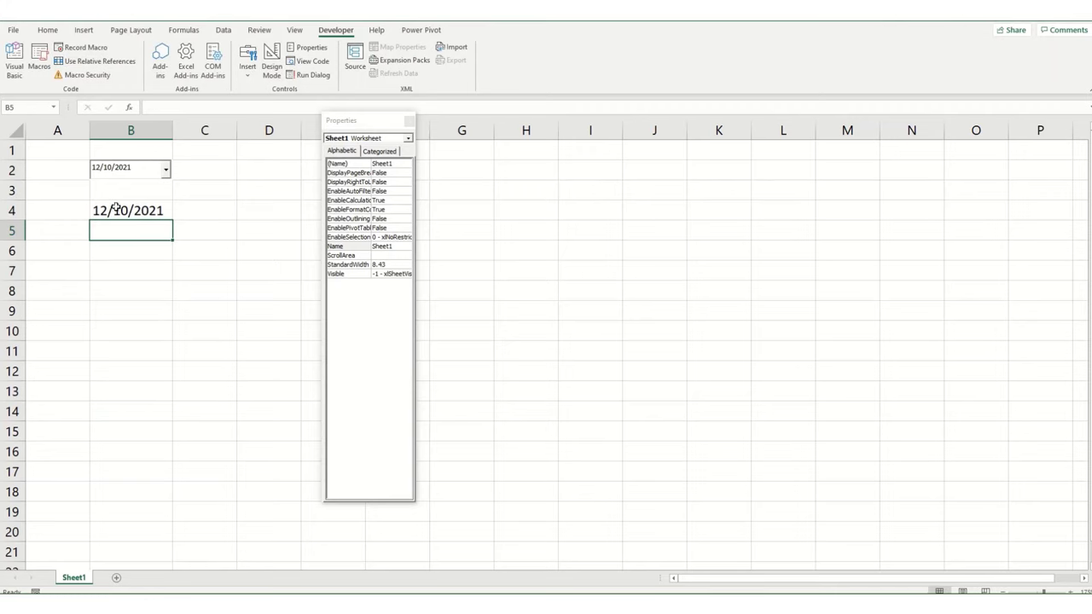
Choose 4 October 2021 in the date picker's calendar
click(166, 171)
click(107, 233)
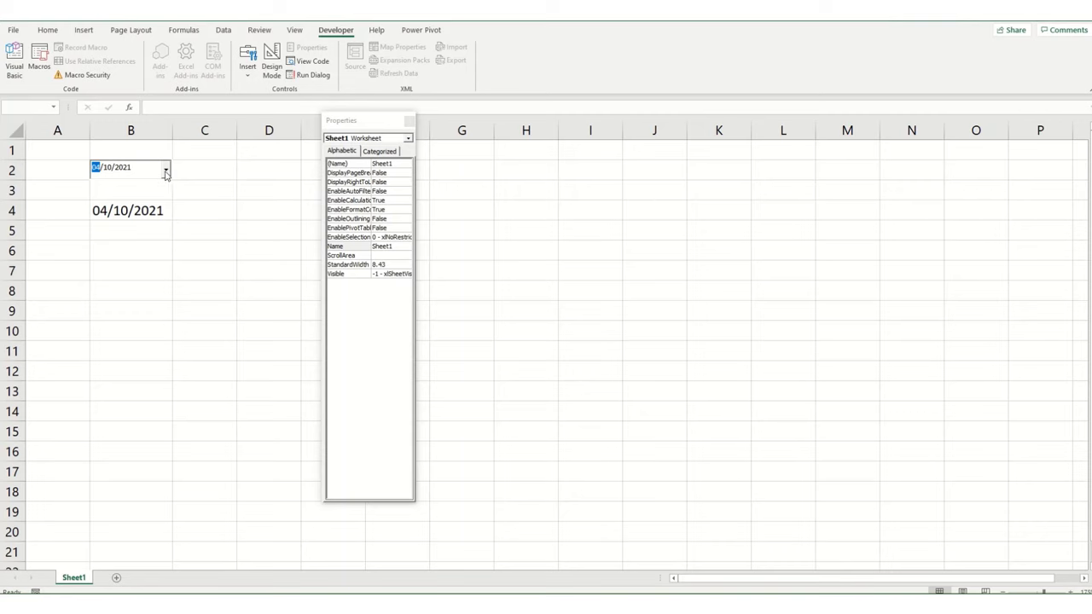
key(Escape)
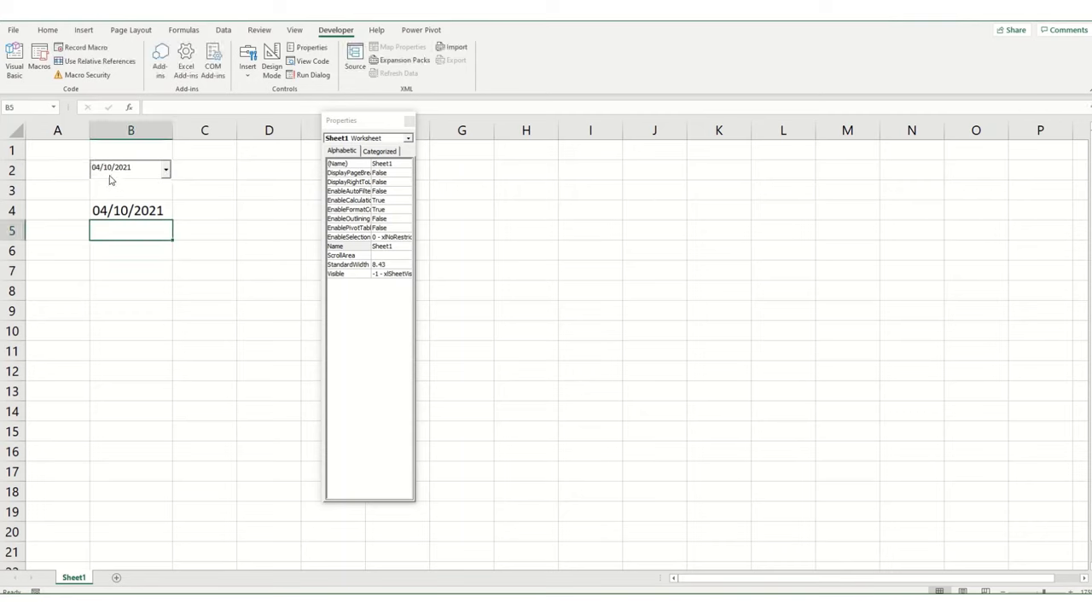
Turn on Design Mode and set the date picker's MaxDate property to 31/12/2021
click(271, 64)
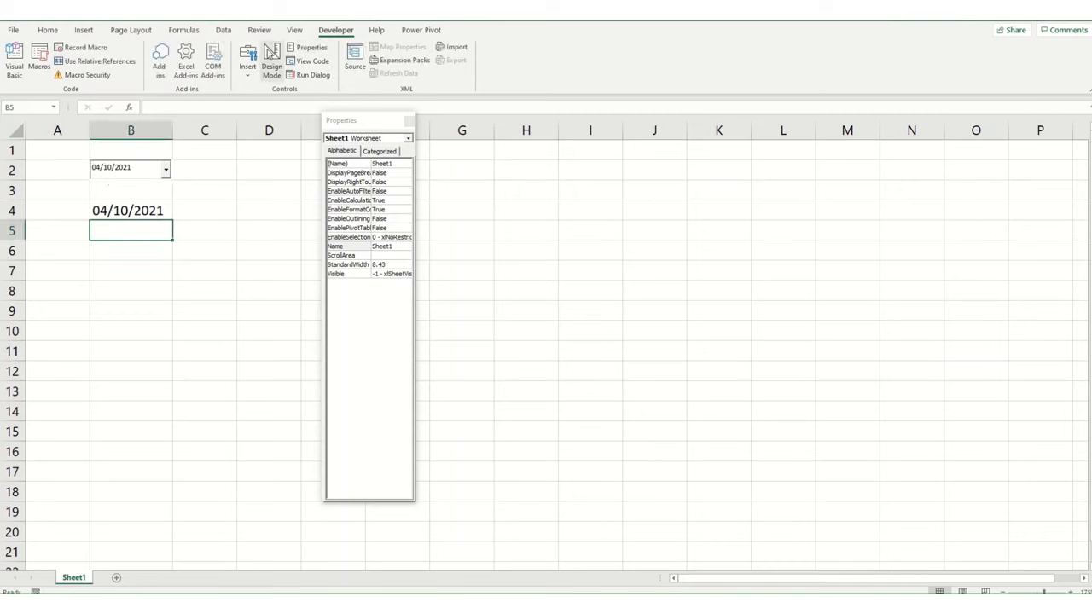
click(119, 179)
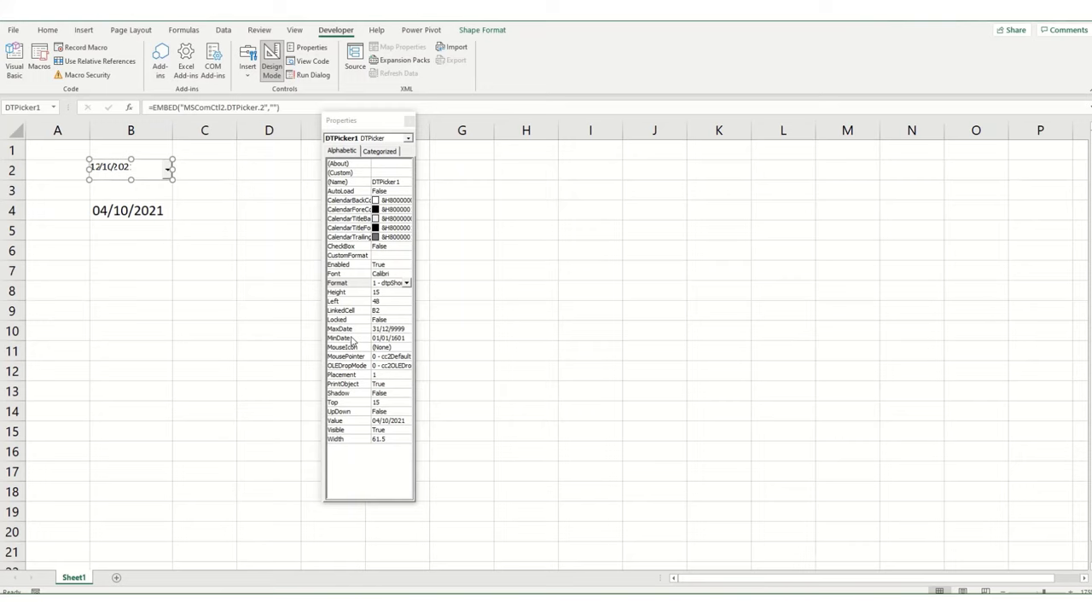
click(400, 327)
drag(405, 328, 394, 331)
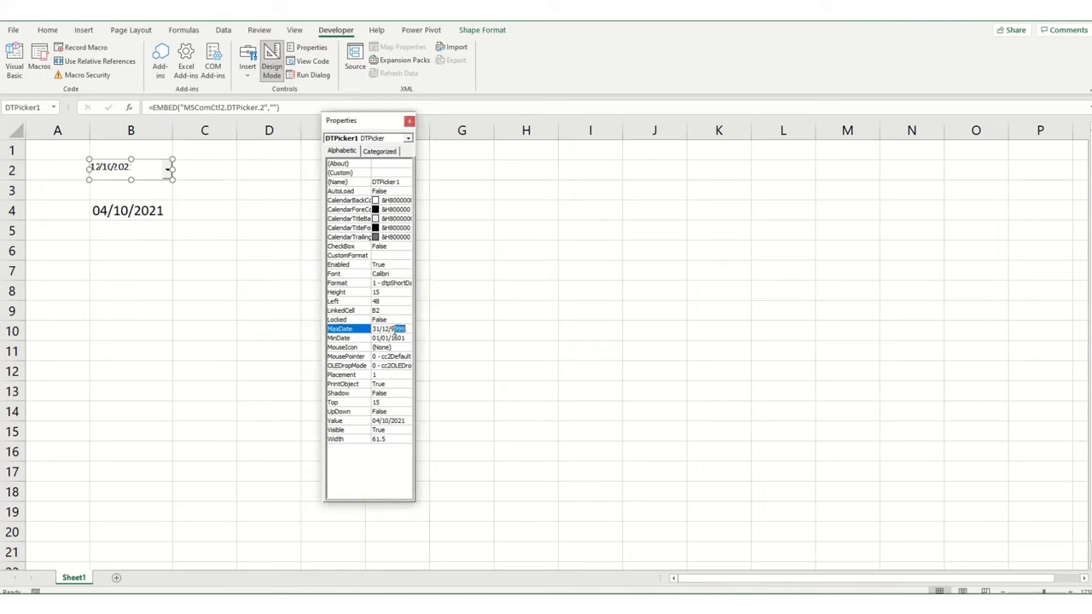
text(2021)
Change the year in the date picker's MinDate property and turn off Design Mode
click(398, 338)
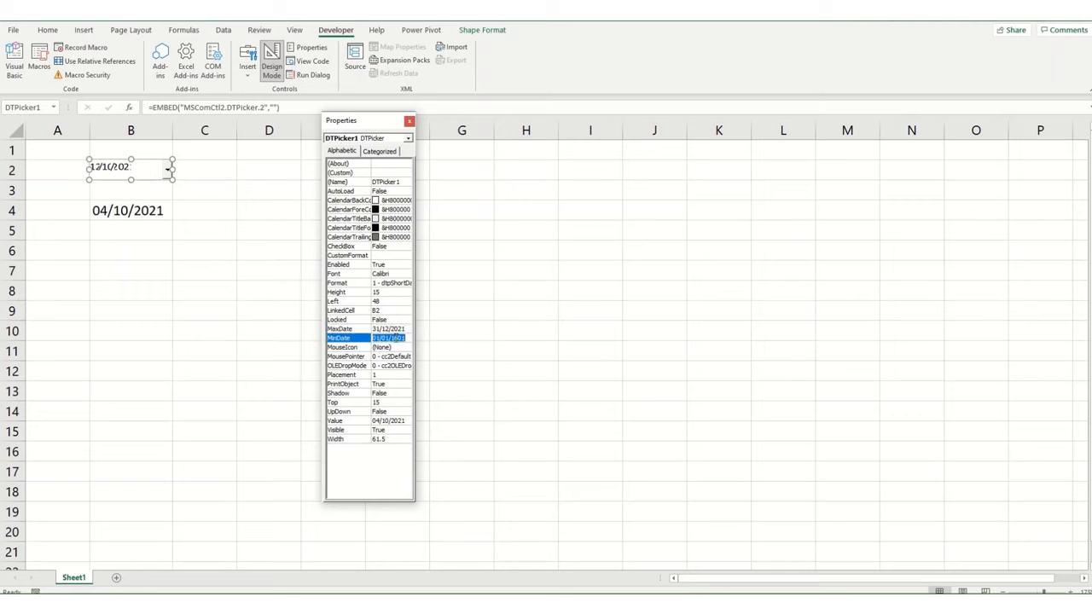
click(391, 338)
key(Delete)
key(Delete)
key(Delete)
key(BackSpace)
text(20)
click(247, 316)
click(272, 64)
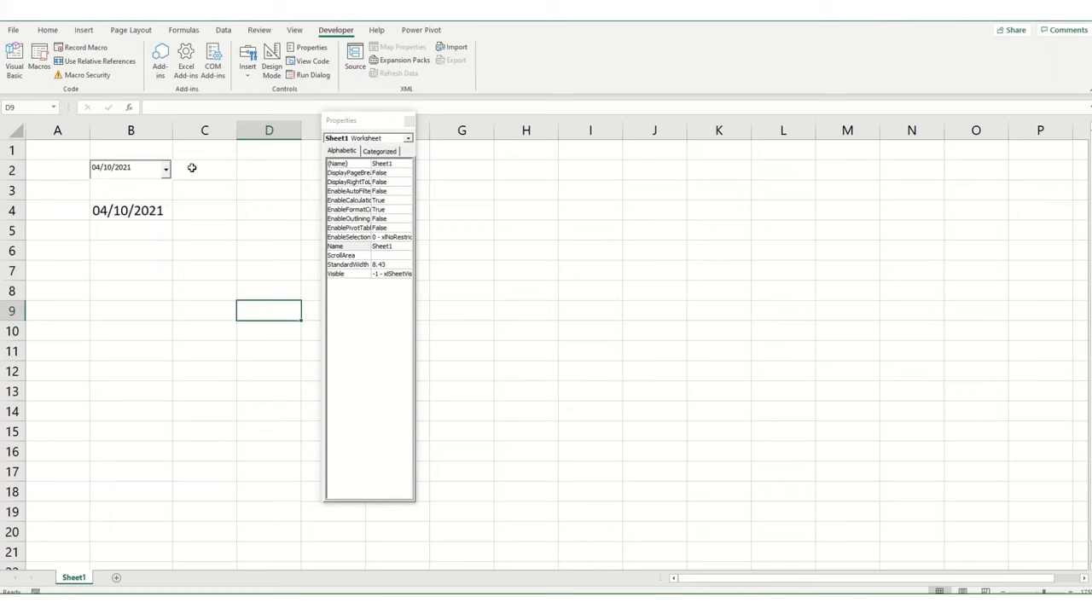
Page the date picker's calendar back from October to January 2021 to test the minimum date limit
click(165, 169)
click(103, 193)
click(102, 193)
click(103, 192)
click(102, 193)
click(102, 193)
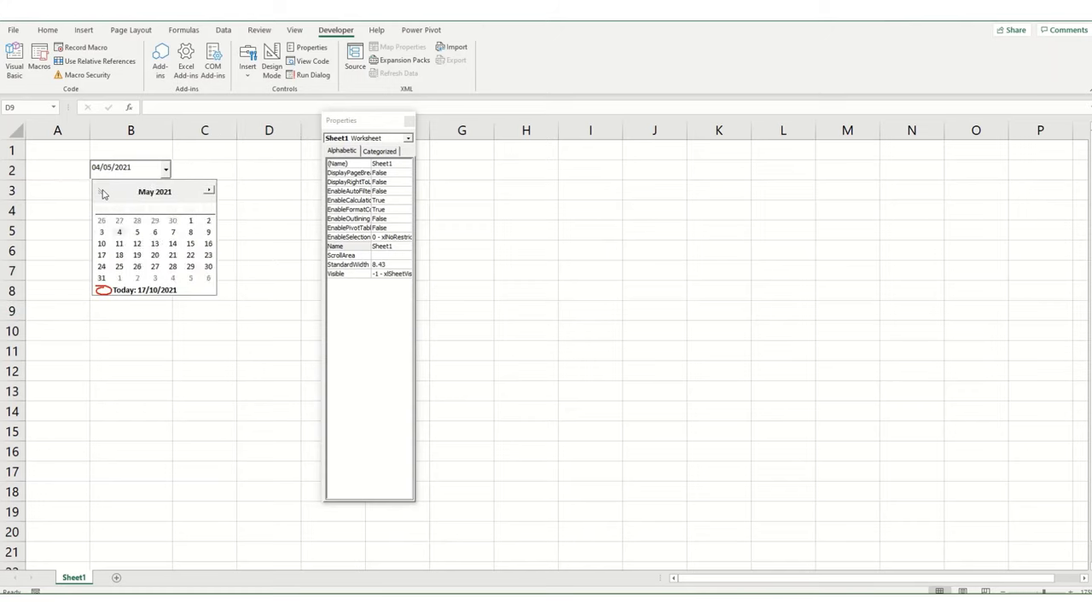
click(103, 192)
click(102, 193)
click(102, 192)
click(103, 192)
Advance the date picker's calendar to December 2021, testing the maximum date limit, and close it with 4 December 2021 chosen
click(208, 191)
click(208, 192)
click(208, 191)
click(208, 191)
click(208, 191)
click(208, 191)
click(208, 191)
click(209, 191)
click(208, 191)
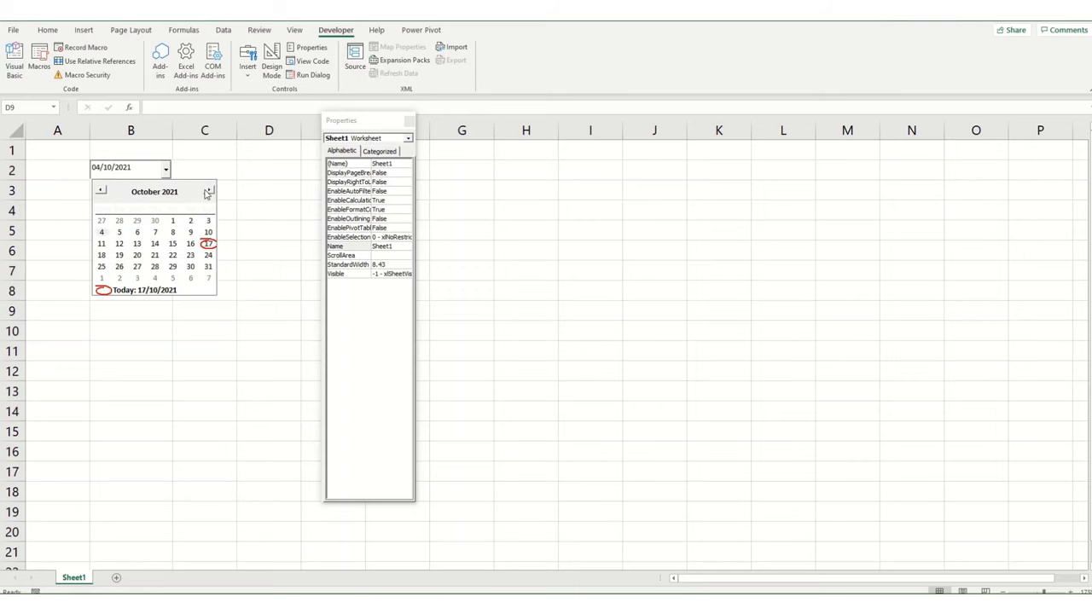
click(208, 191)
click(208, 191)
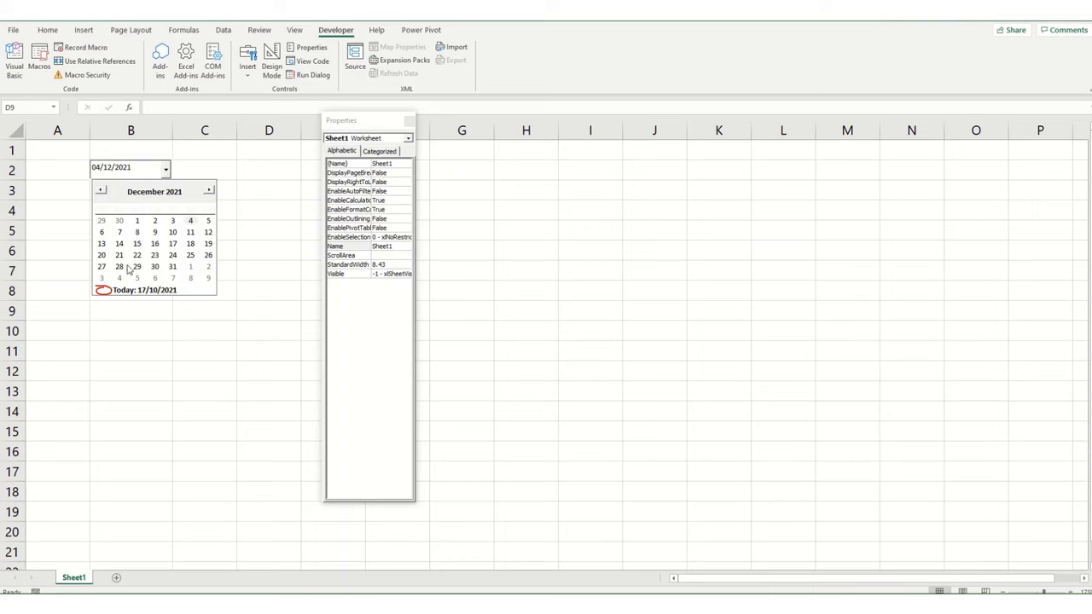
click(119, 327)
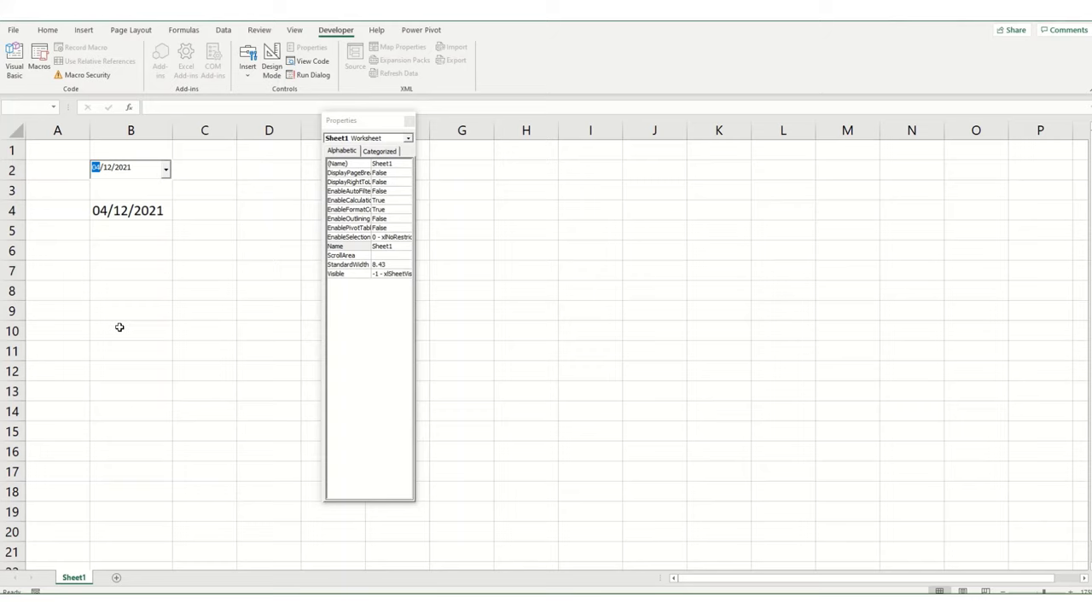